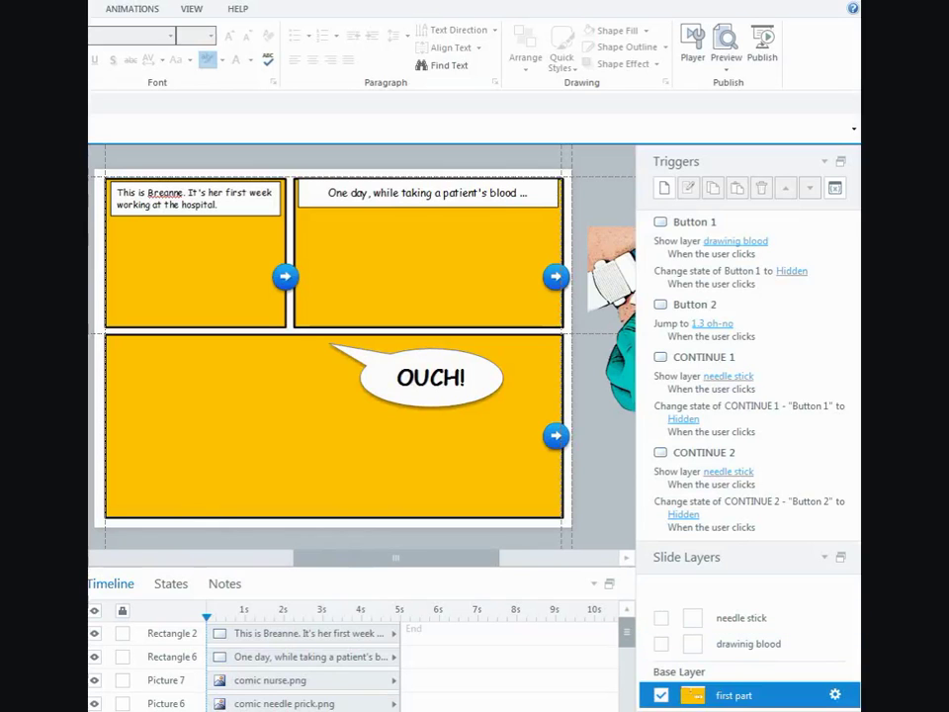
Drag comic nurse.png onto the slide and place it across the upper-left and lower-left panels
left_click(270, 681)
left_click_drag(112, 364, 448, 400)
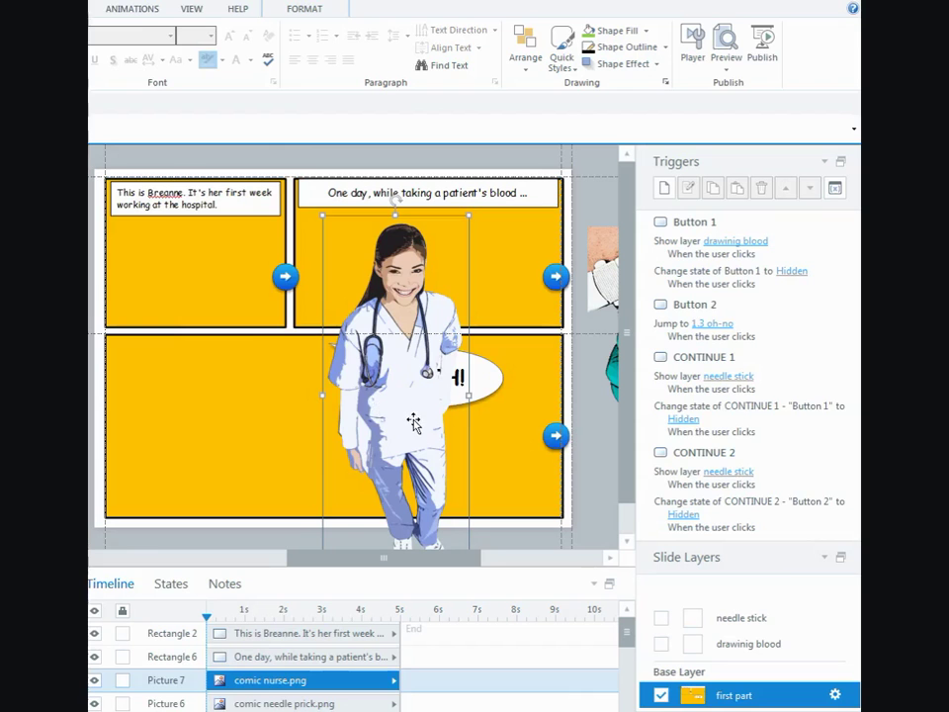
left_click_drag(414, 422, 197, 416)
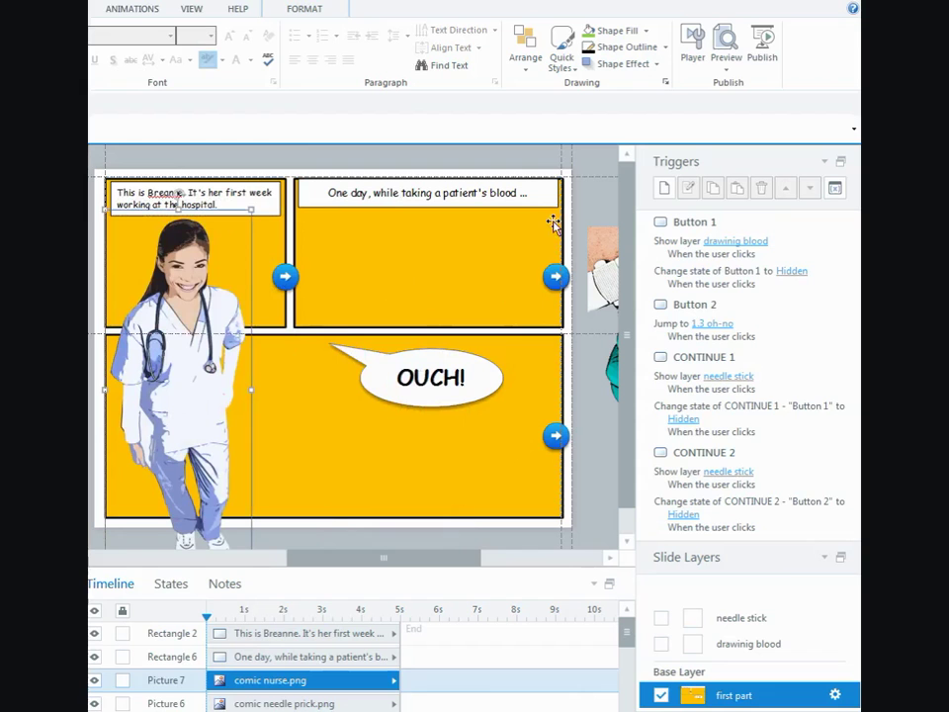
Compare the upper-left panel's width with the 224 × 405 px upper-right panel
left_click(343, 255)
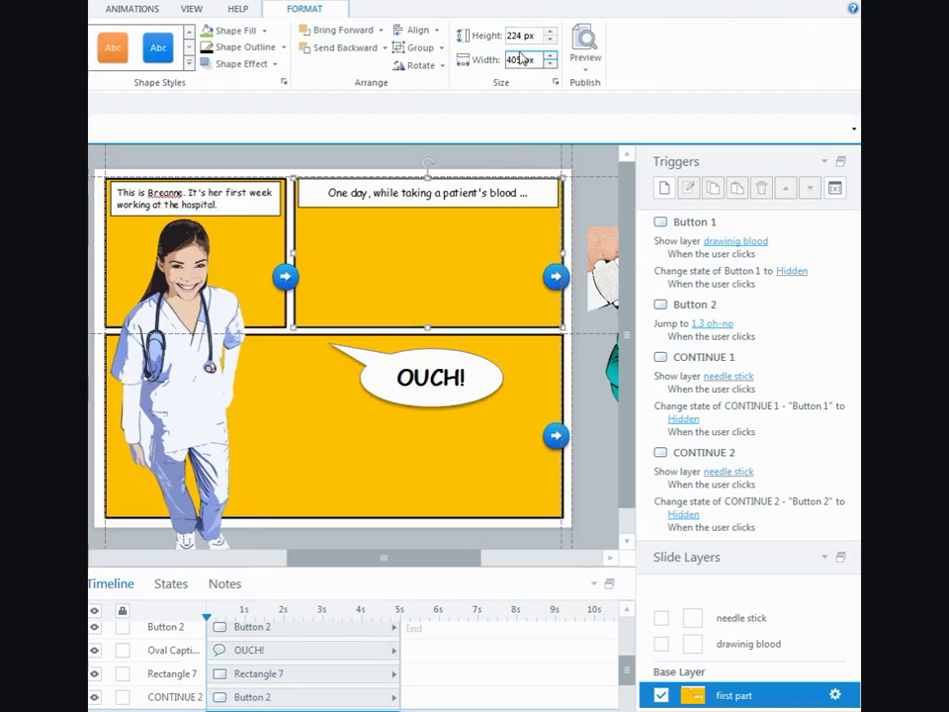
left_click(260, 246)
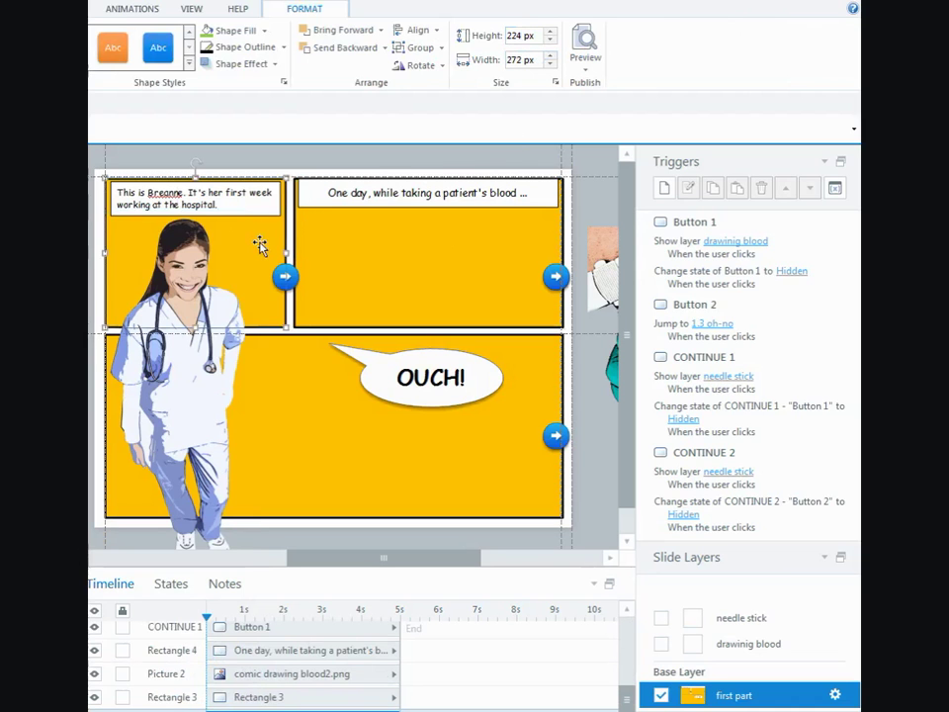
left_click(346, 253)
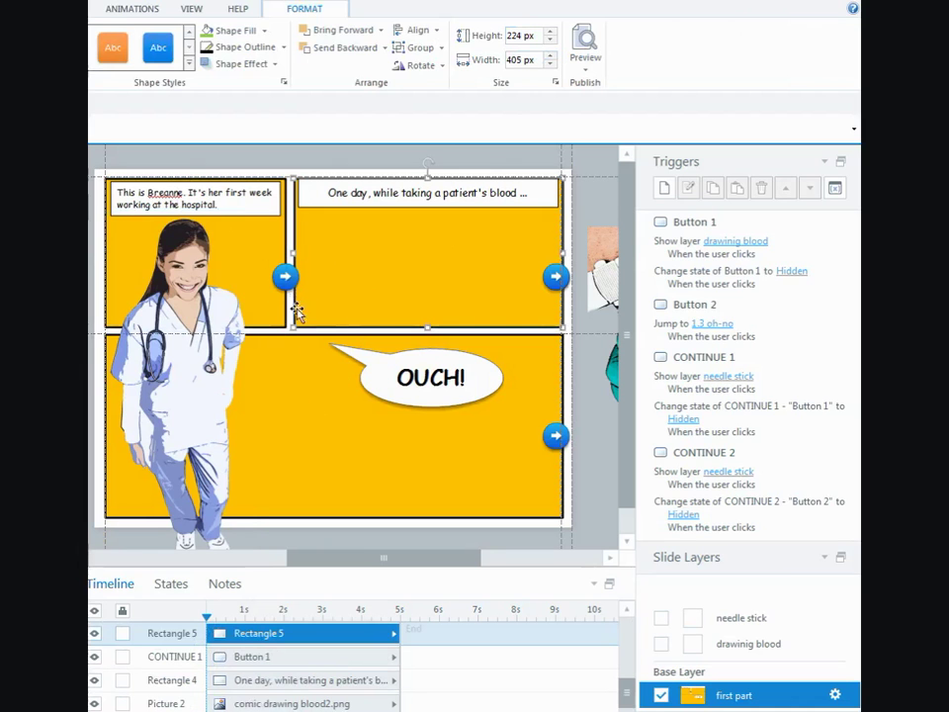
Crop the nurse picture's bottom to 175 × 220 px so it fits the upper-left panel
left_click(217, 312)
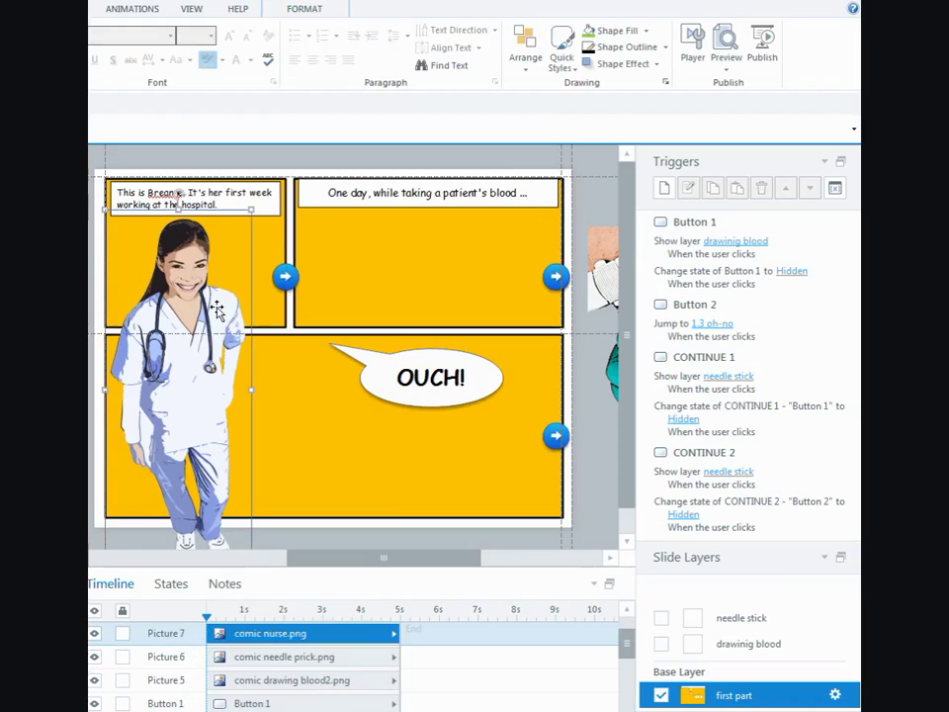
left_click_drag(632, 434, 639, 494)
left_click(725, 40)
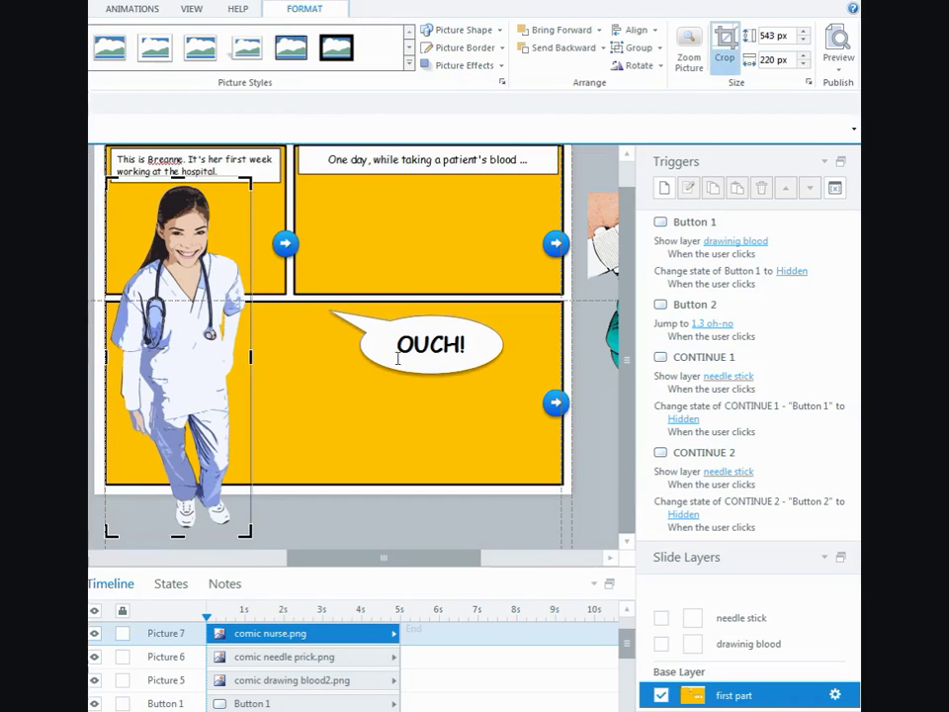
left_click_drag(178, 537, 201, 294)
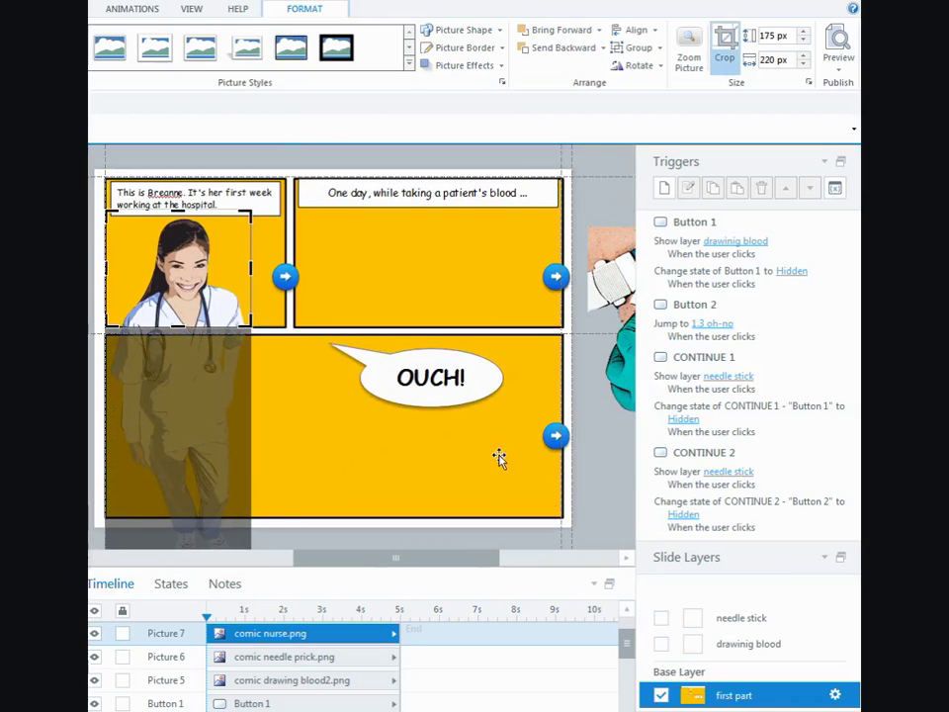
left_click(614, 505)
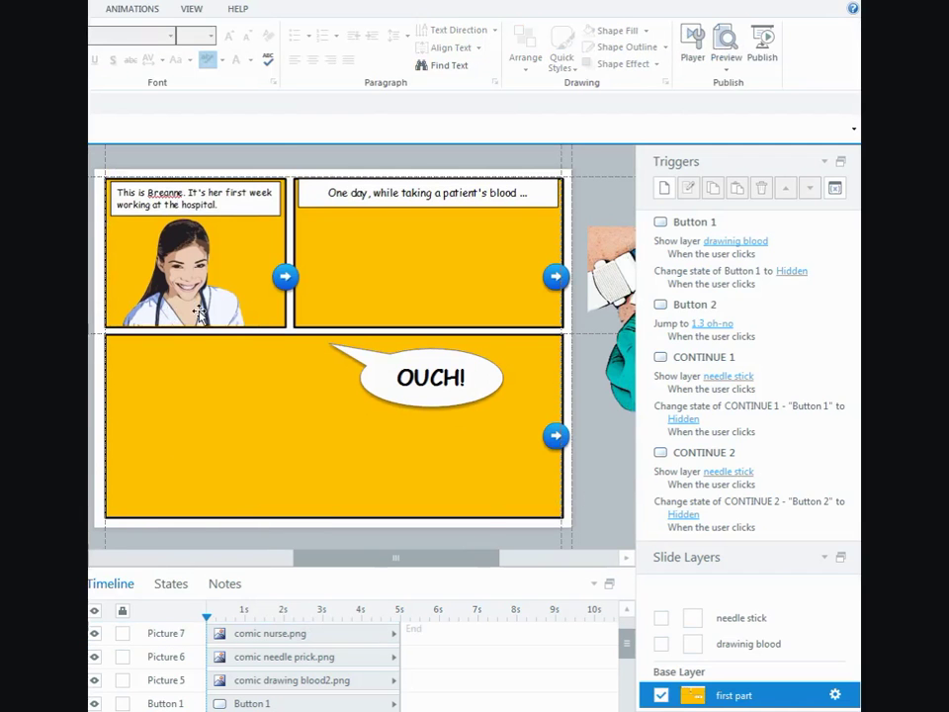
Shrink the blood-drawing picture into the top-right panel and crop off its bottom
mouse_move(623, 341)
left_mouse_down()
mouse_move(579, 353)
mouse_move(204, 370)
left_mouse_up()
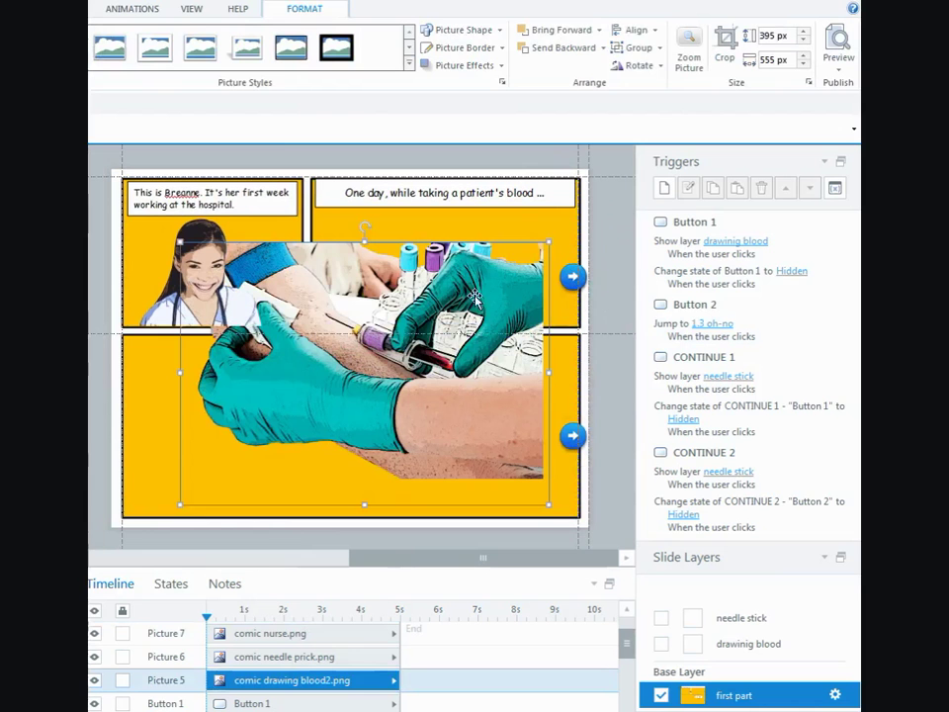
left_click_drag(550, 240, 430, 327)
mouse_move(413, 425)
left_mouse_down()
mouse_move(435, 366)
mouse_move(515, 309)
mouse_move(515, 324)
mouse_move(510, 307)
left_mouse_up()
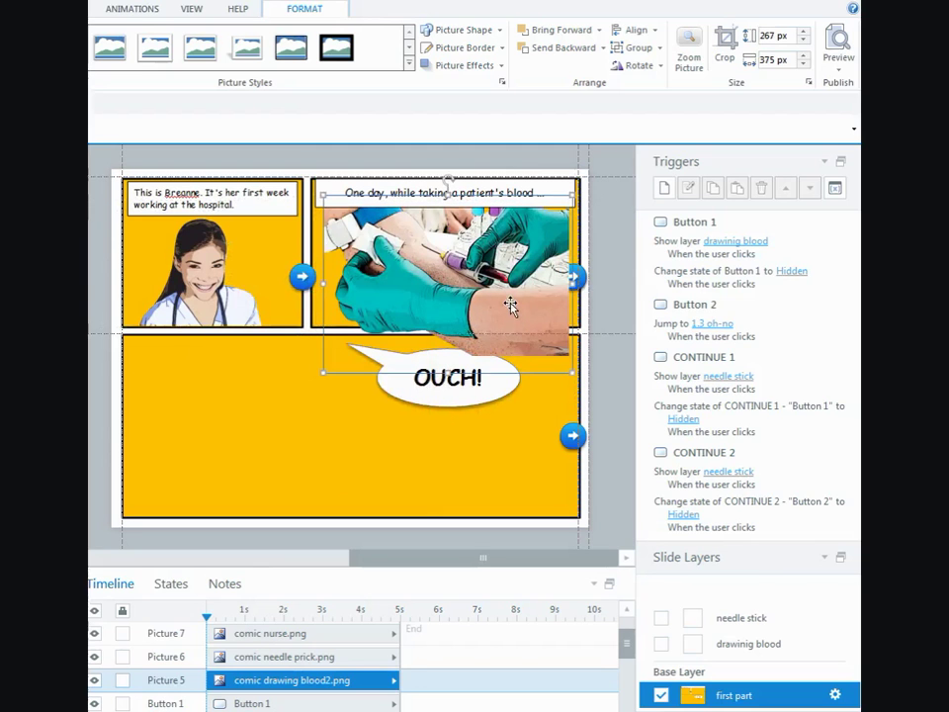
left_click(725, 45)
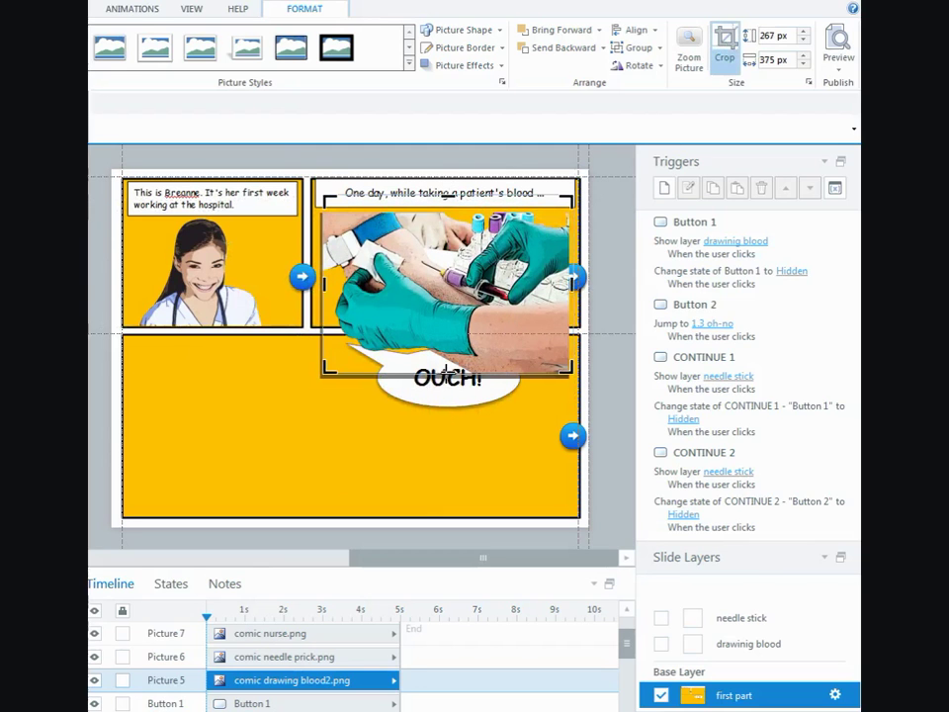
left_click_drag(447, 374, 445, 337)
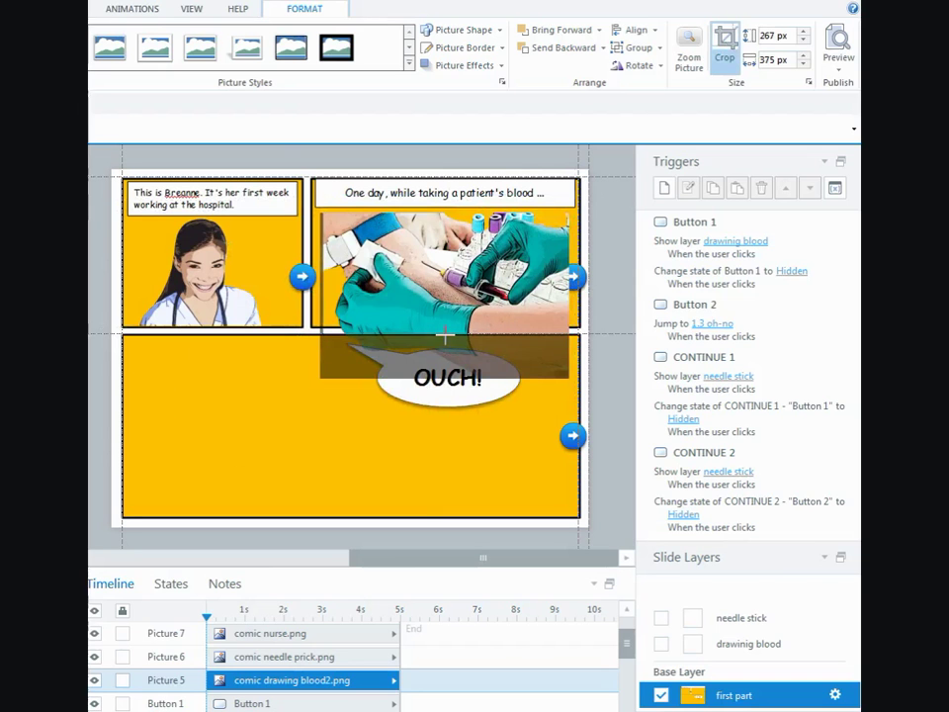
left_click(600, 399)
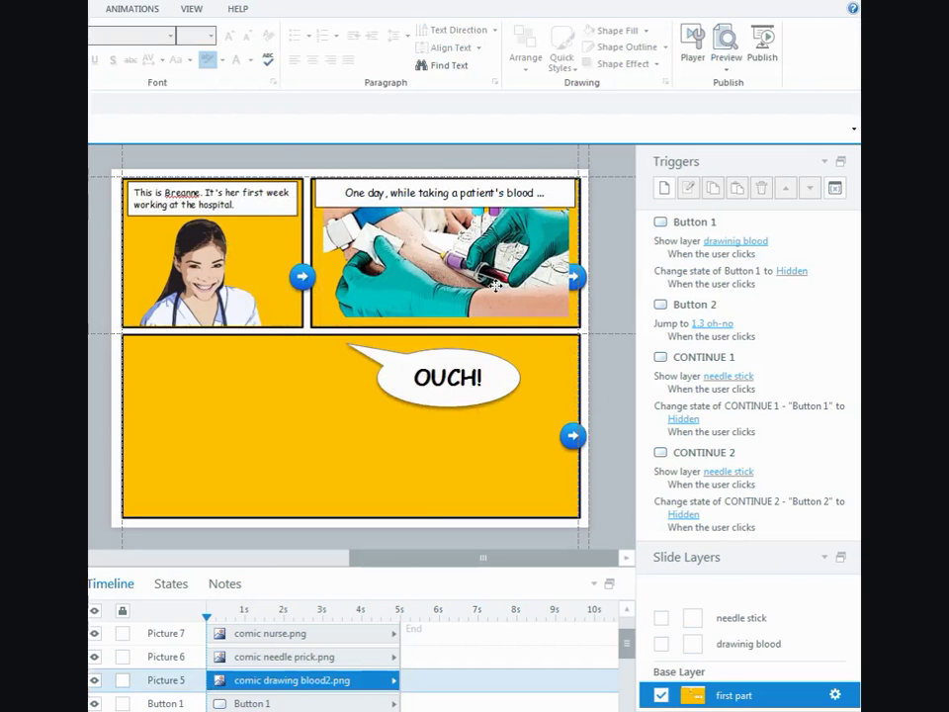
Fine-tune the blood-drawing picture's position within the top-right panel
left_click_drag(495, 286, 508, 297)
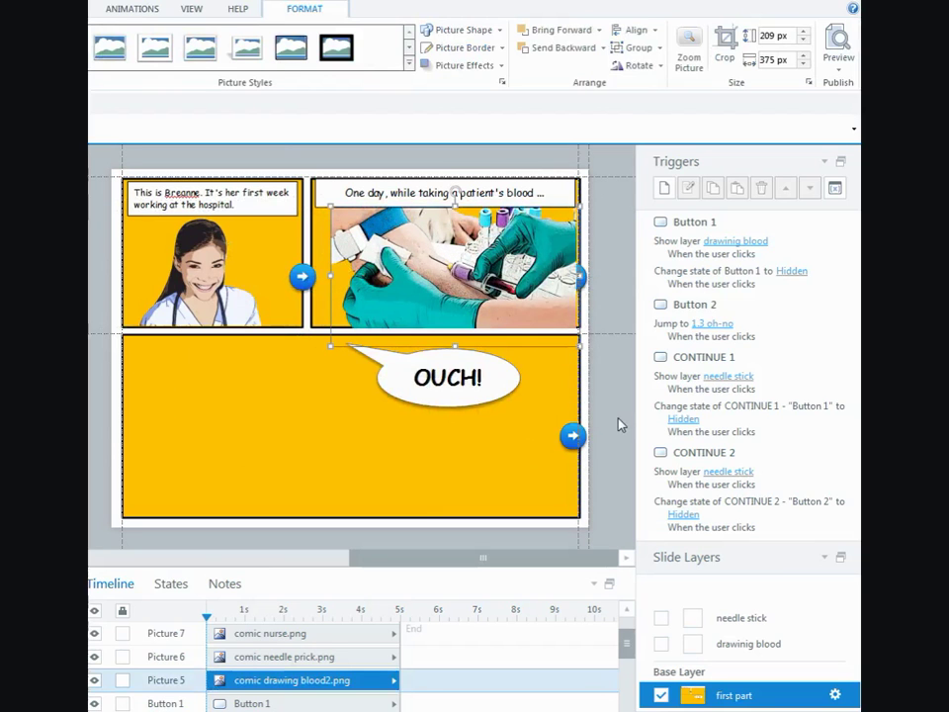
key("Up")
key("Up")
key("Up")
key("Up")
key("Up")
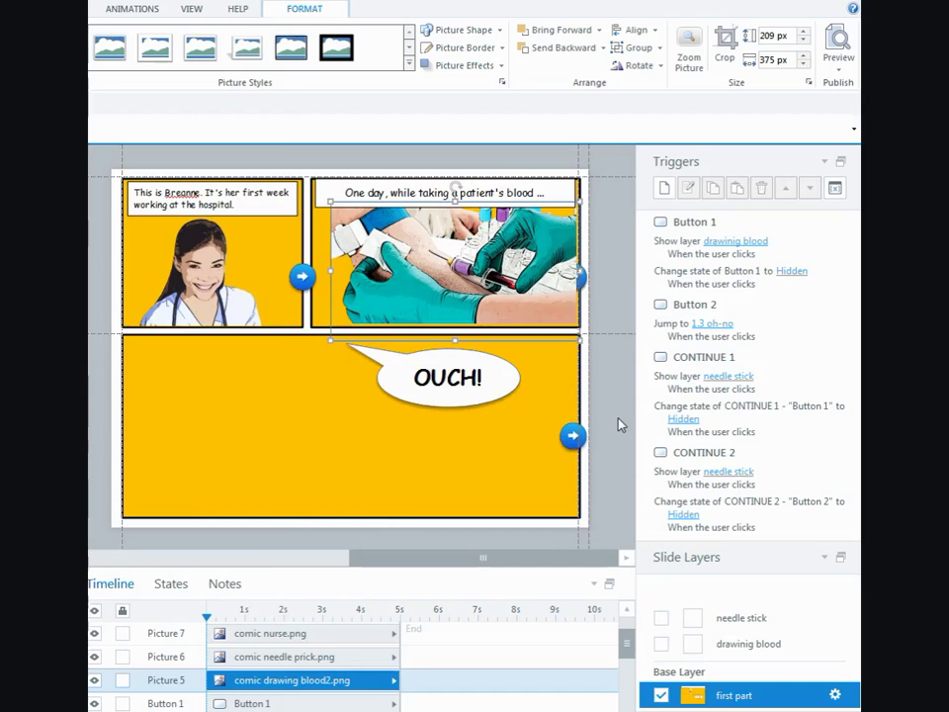
key("Down")
key("Down")
key("Down")
key("Down")
key("Down")
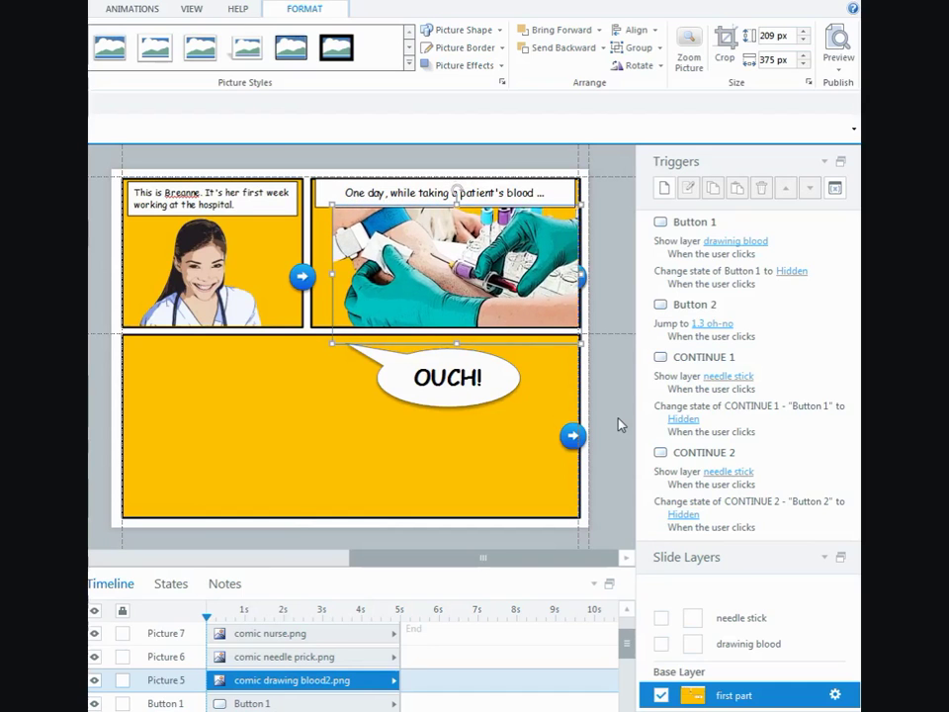
left_click(613, 270)
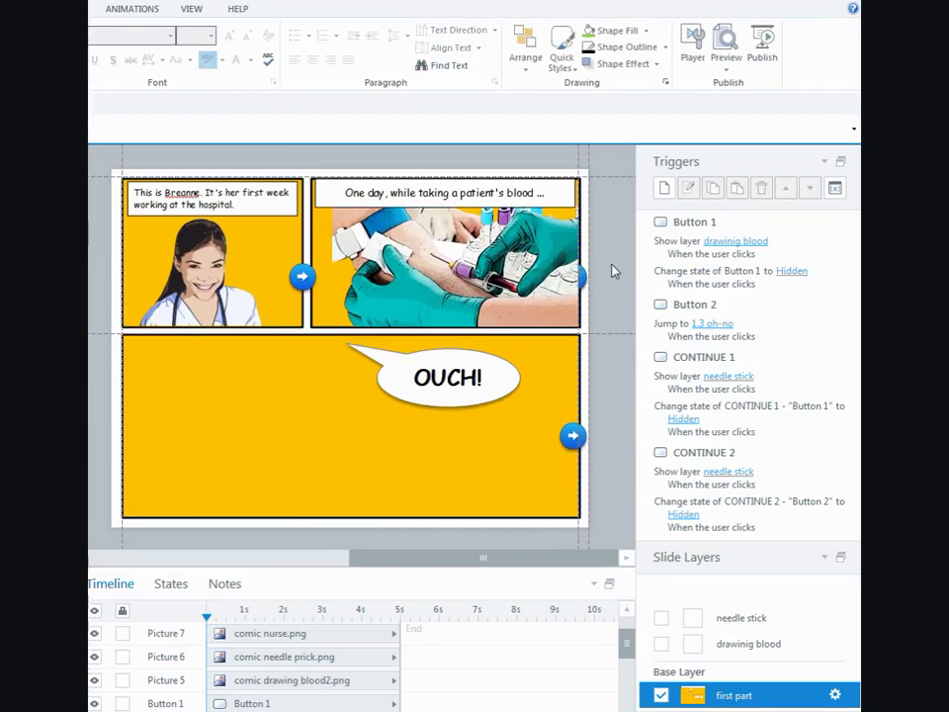
left_click(542, 284)
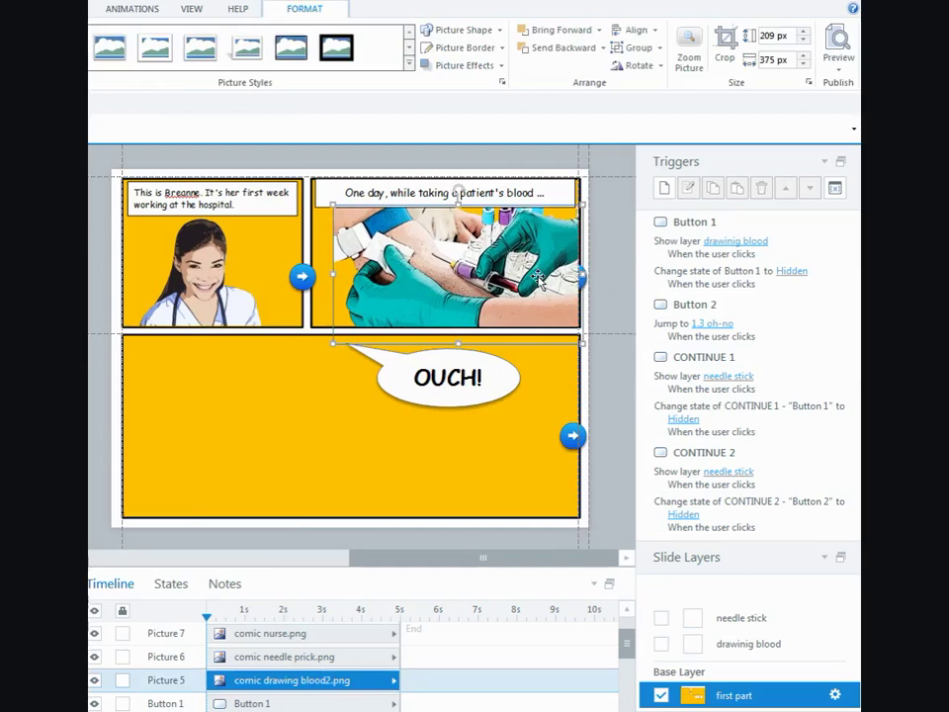
left_click(613, 255)
Bring the CONTINUE 1 arrow button to the front, above the picture
left_click(582, 276)
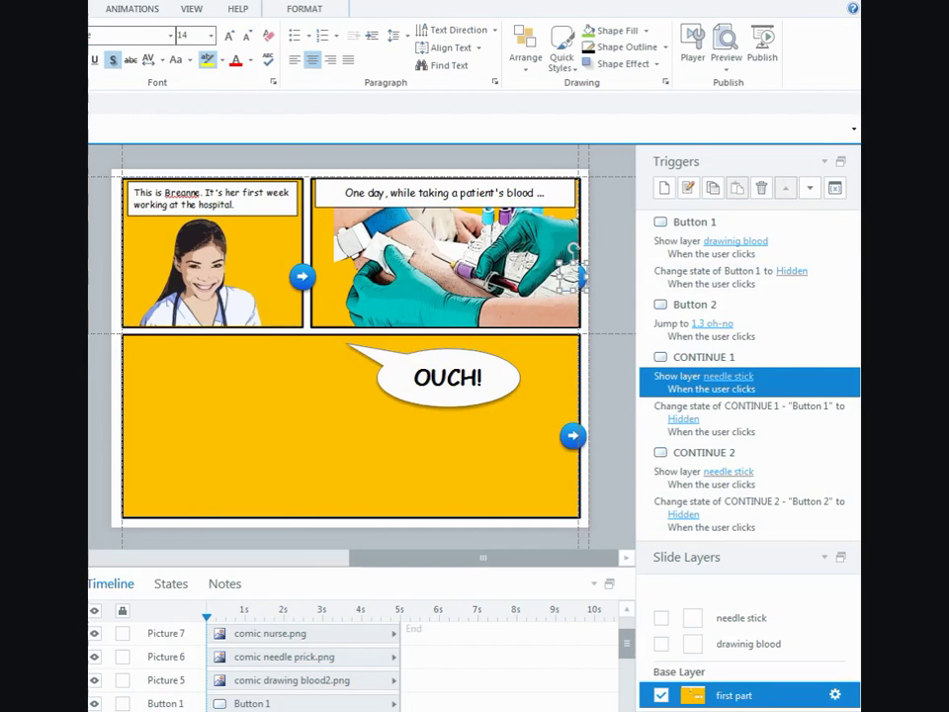
left_click(526, 54)
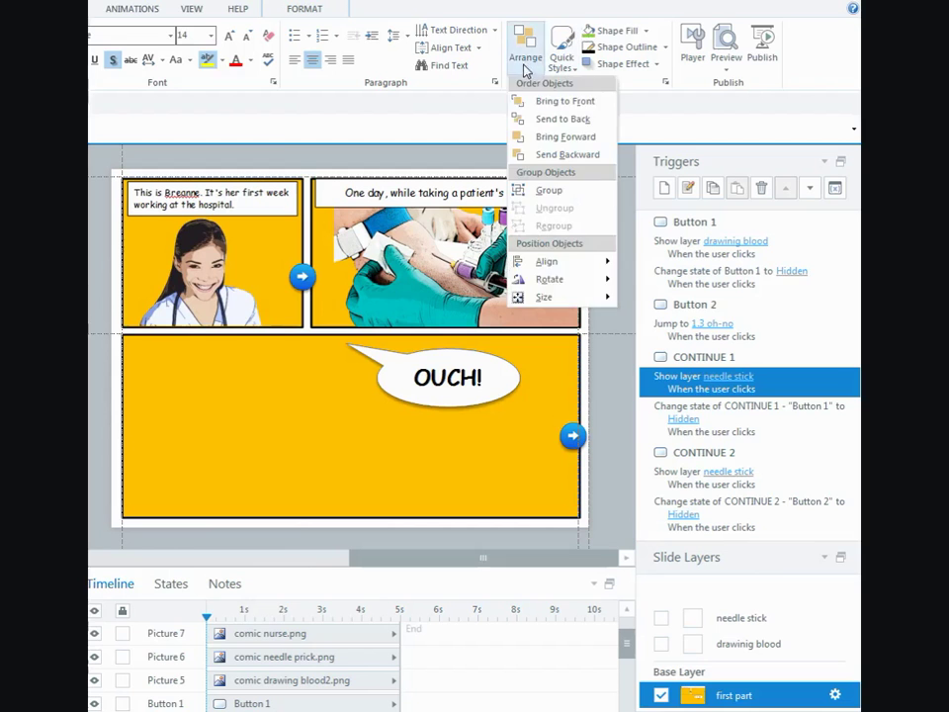
left_click(554, 100)
left_click(608, 388)
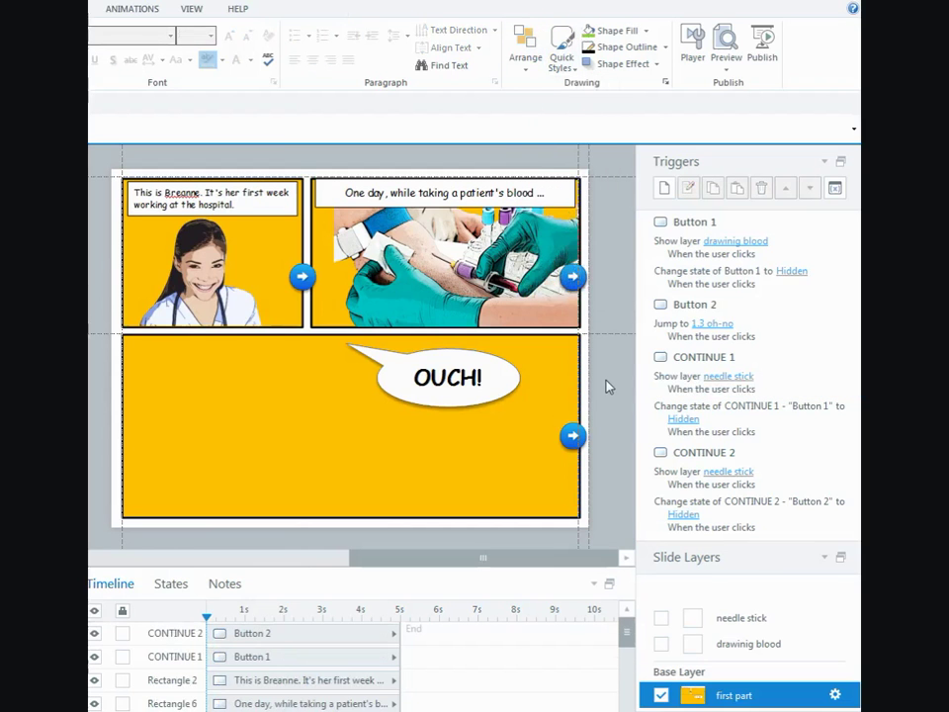
Resize the hand-and-syringe picture to 354×344 px and place it in the bottom yellow panel
left_click_drag(420, 560, 270, 547)
left_click(198, 275)
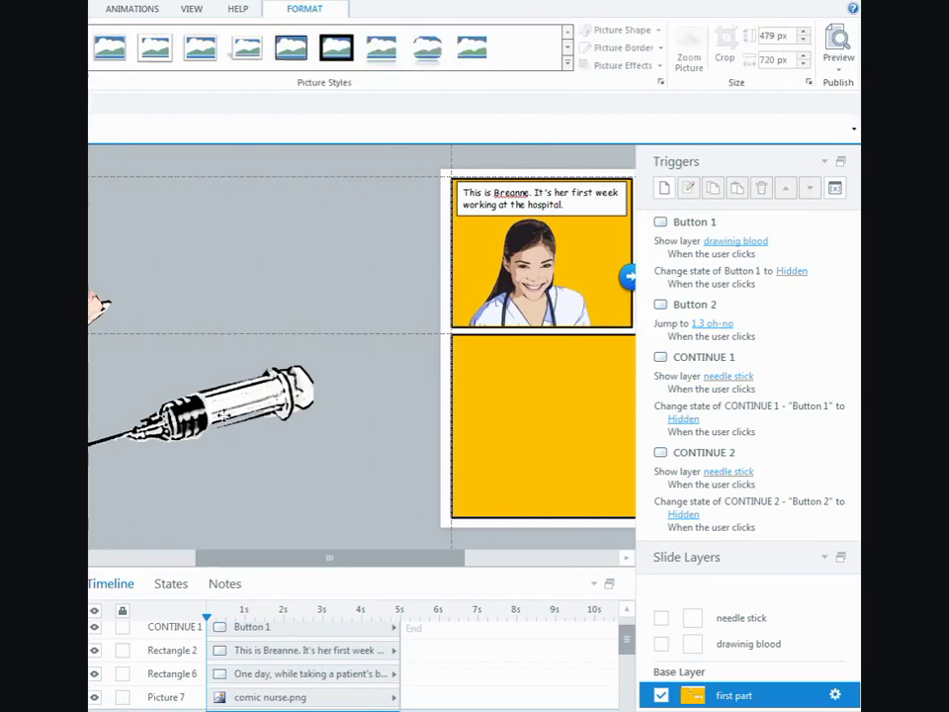
left_click_drag(198, 275, 458, 280)
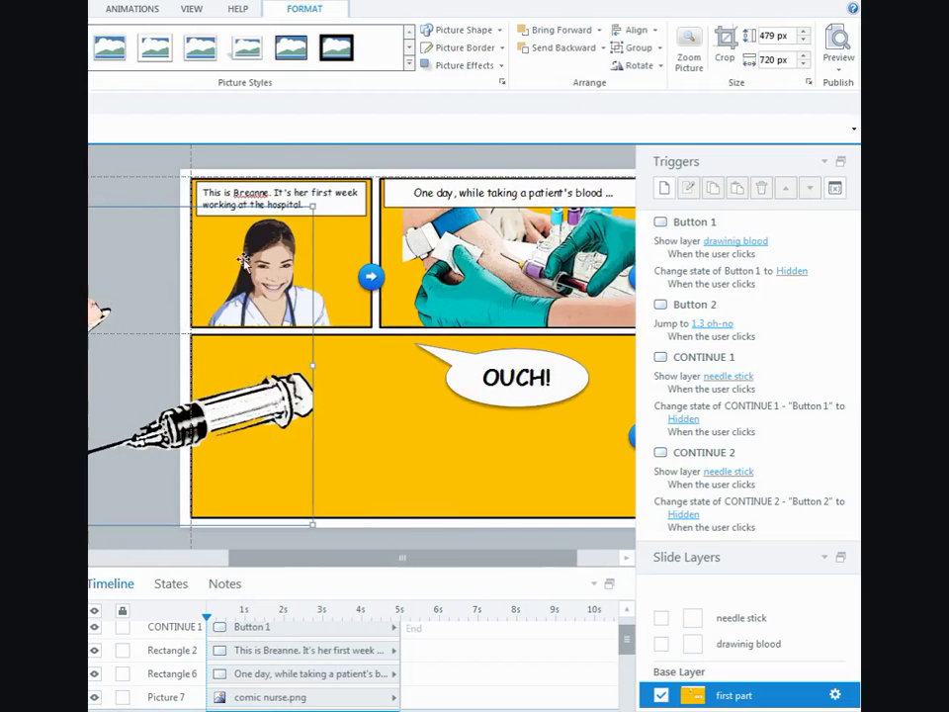
left_click_drag(98, 314, 102, 336)
left_click_drag(99, 435, 327, 441)
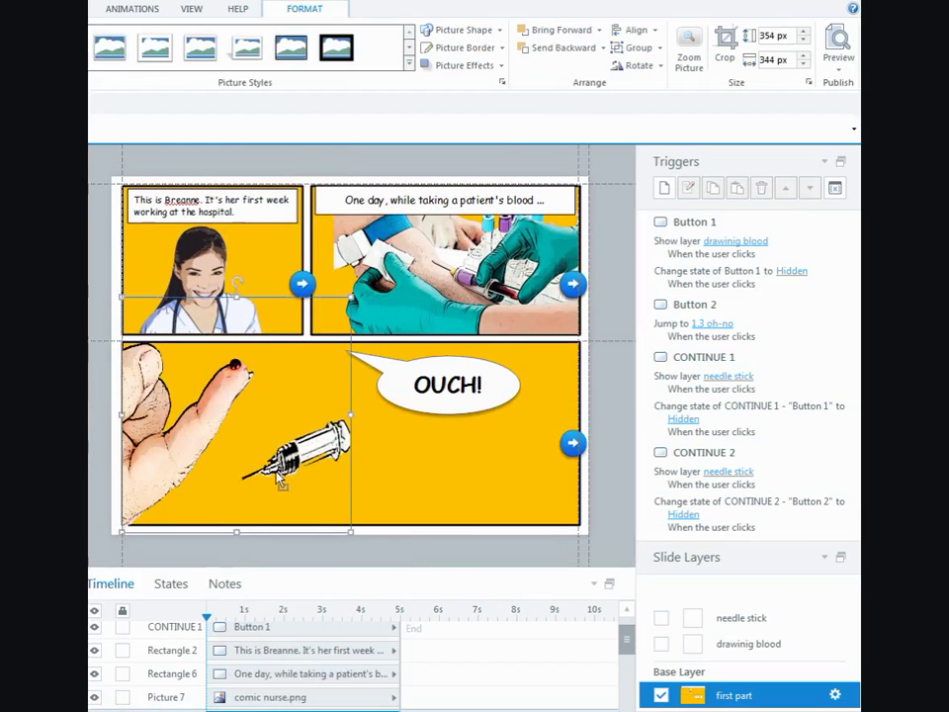
left_click_drag(282, 483, 283, 485)
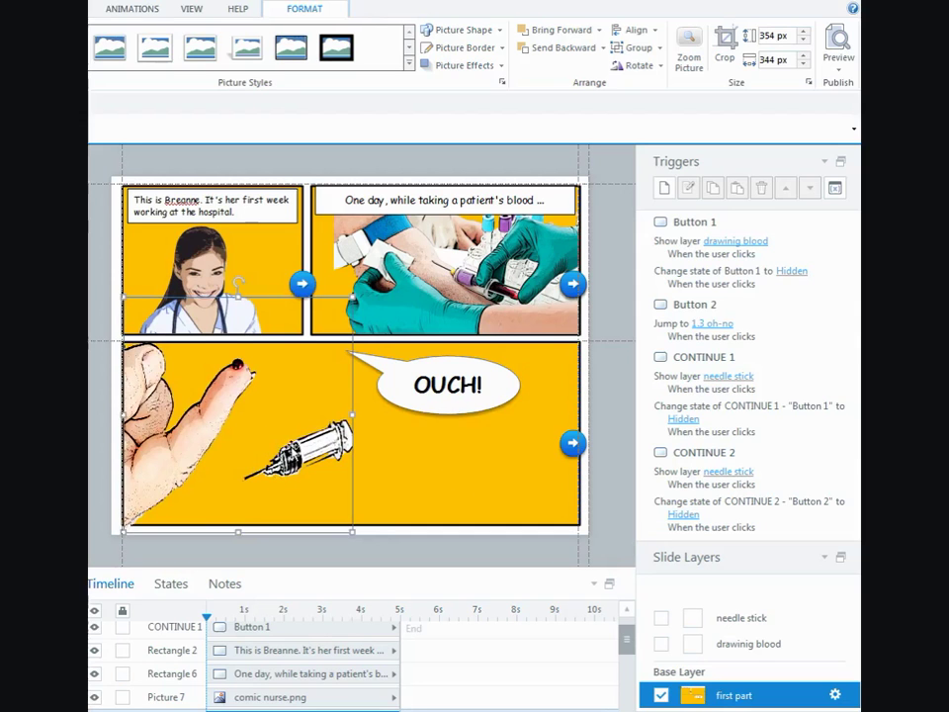
Trim a little off the bottom of the hand-and-syringe picture
left_click(725, 44)
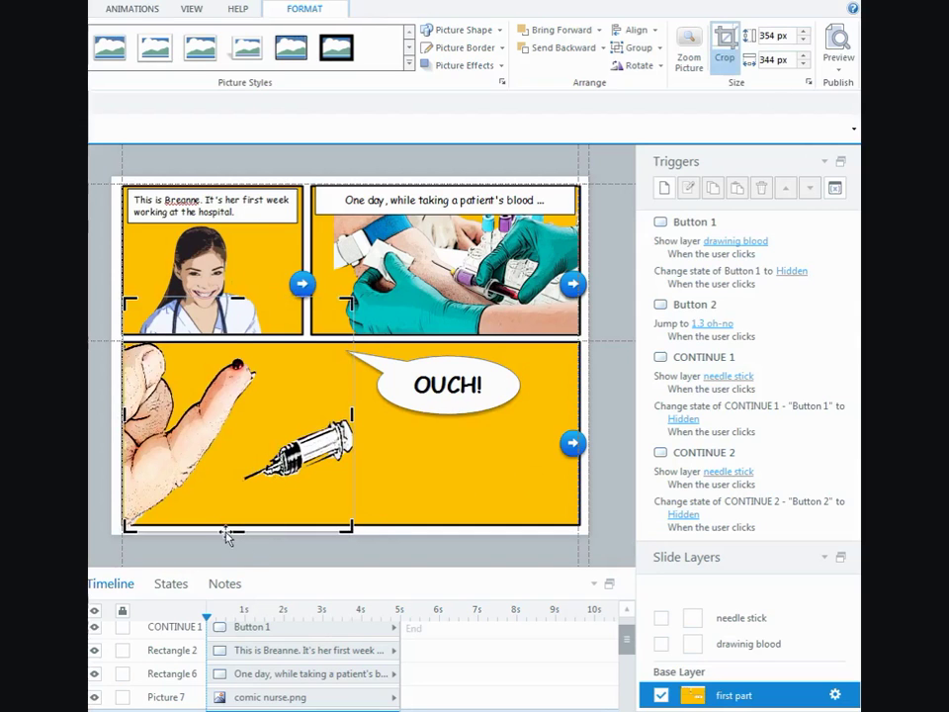
left_click_drag(236, 528, 236, 520)
left_click(258, 565)
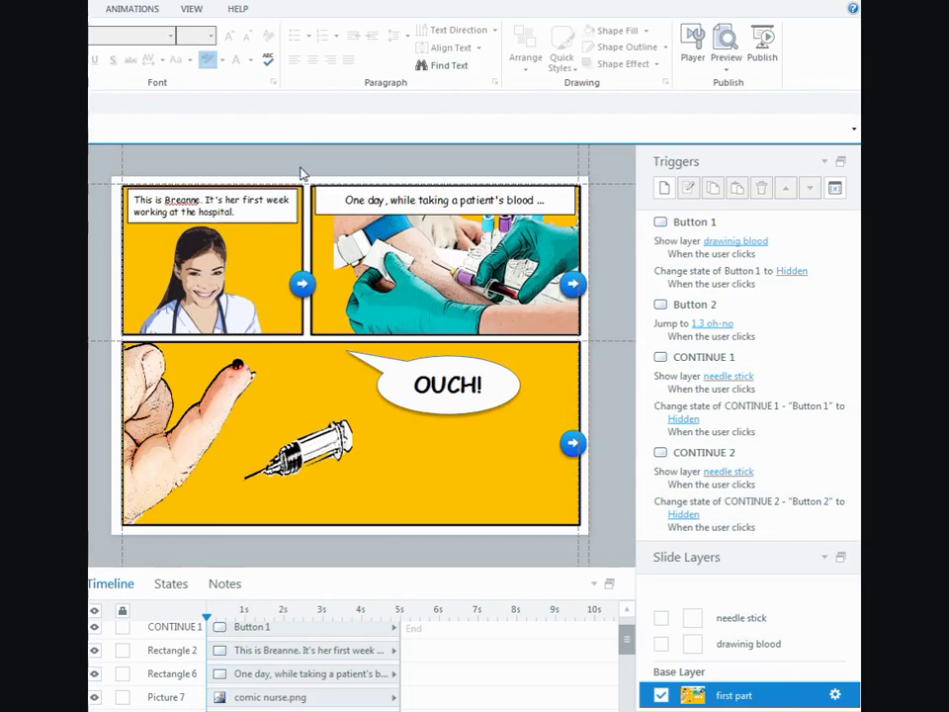
Move the top-right blood-draw panel's objects from the base layer to the drawinig blood layer
left_click_drag(302, 159, 602, 360)
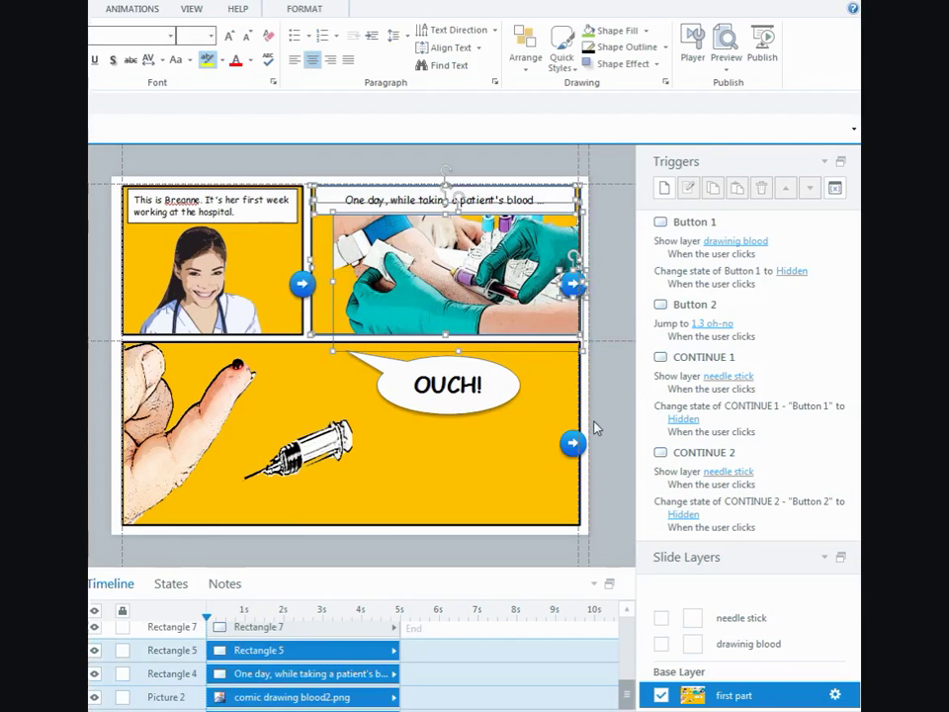
key("Delete")
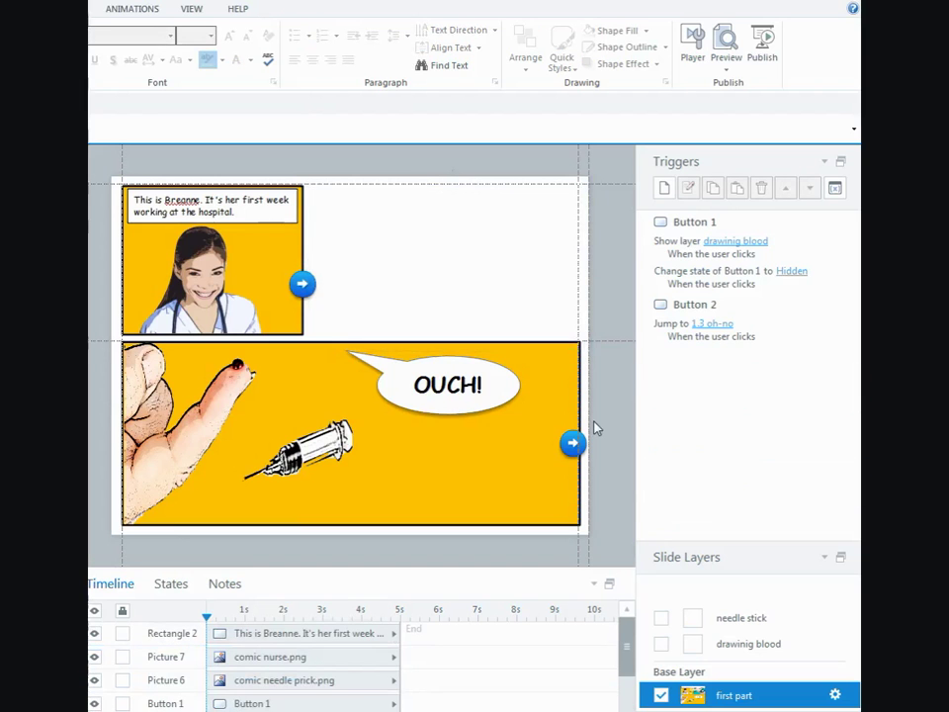
left_click(777, 647)
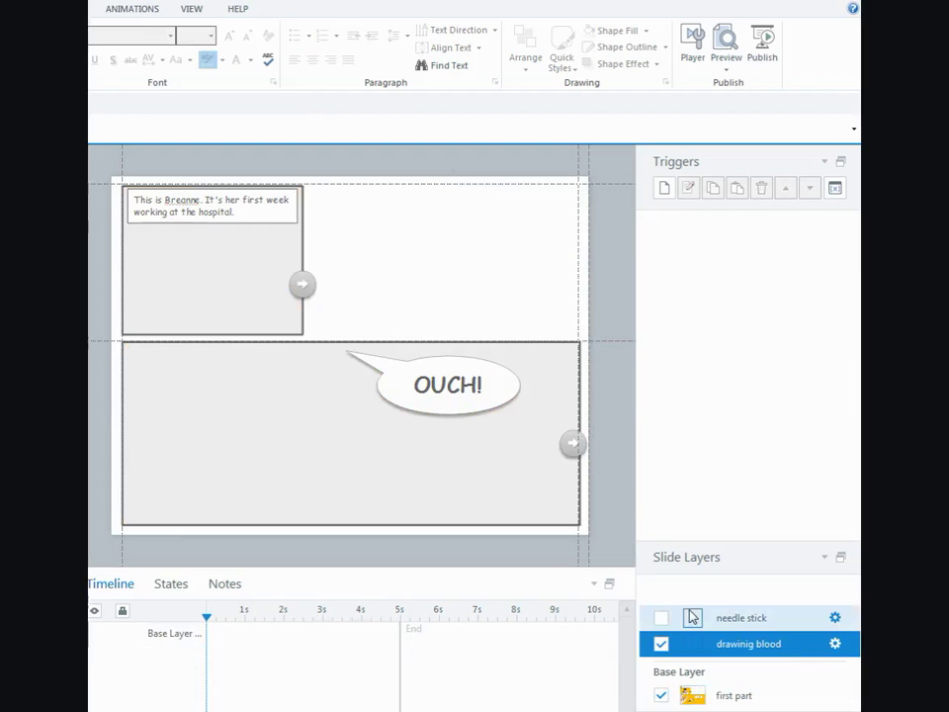
key("ctrl+z")
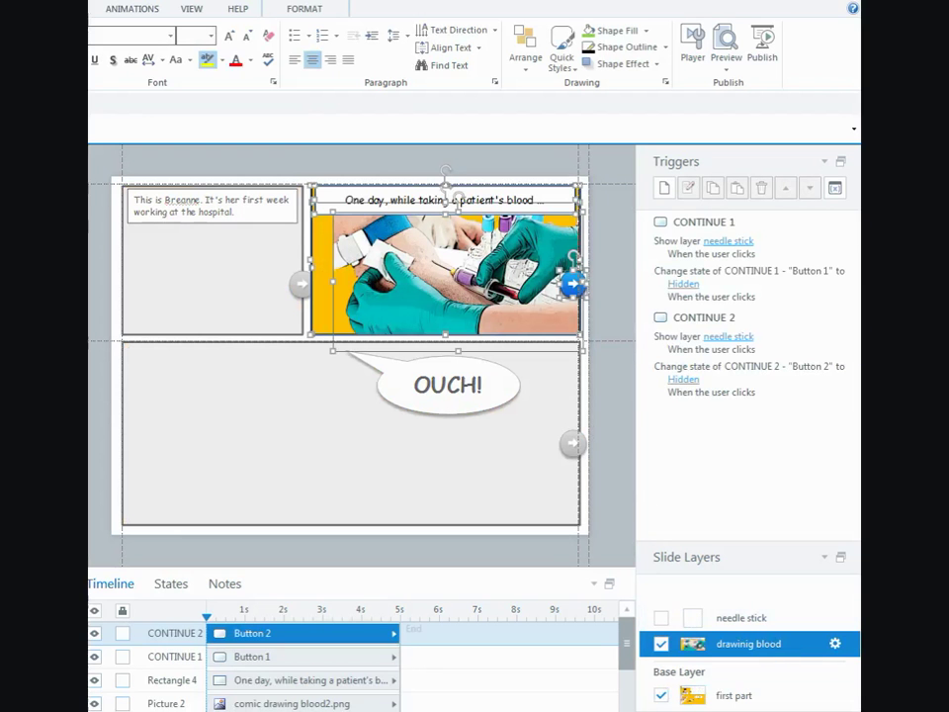
Back on the base layer, select the lower OUCH panel objects including the hand picture
left_click(772, 698)
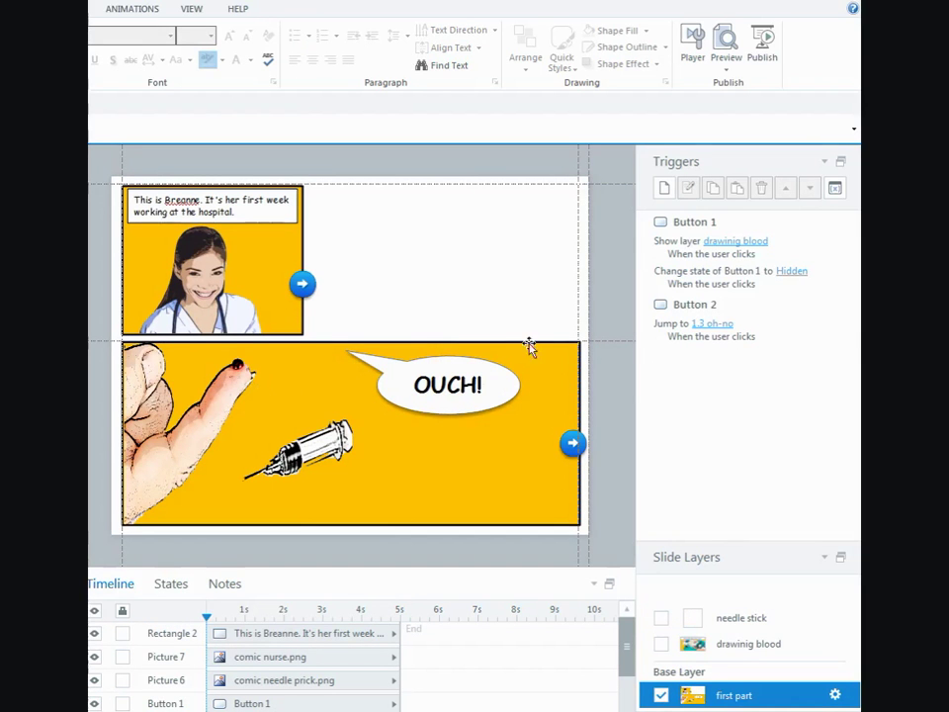
left_click_drag(625, 328, 91, 562)
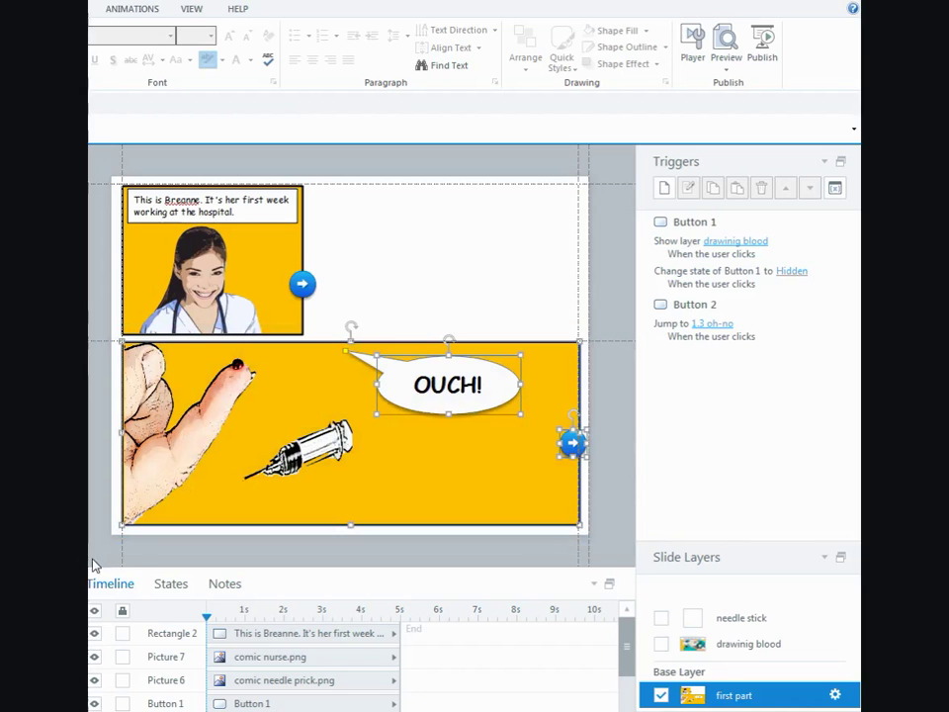
left_click(169, 467, "shift")
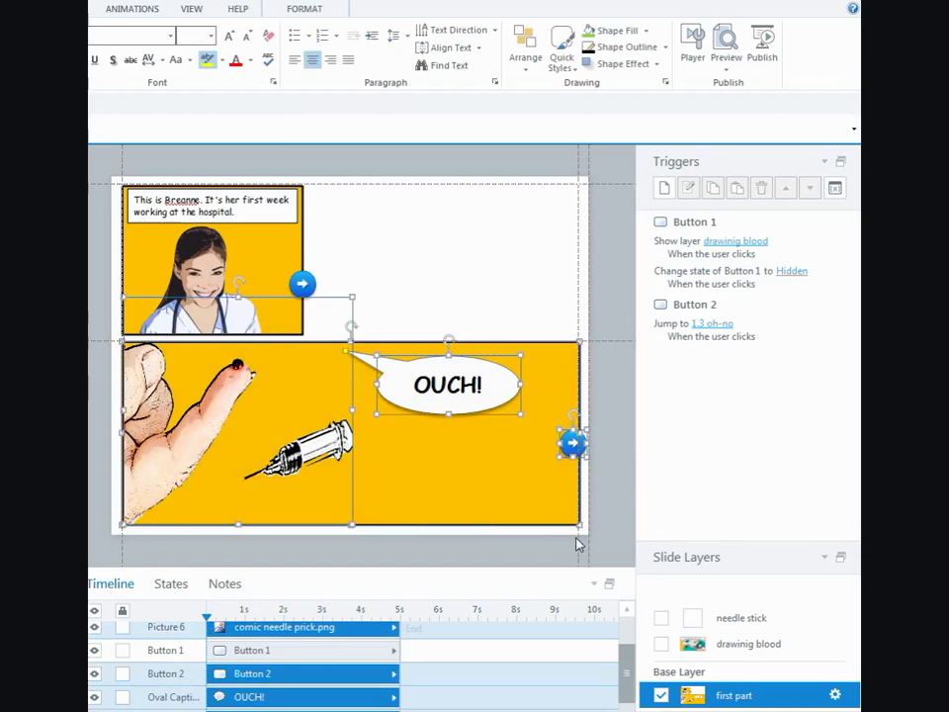
Cut the hand, syringe, OUCH! bubble and arrow button and paste them onto the needle stick layer
key("ctrl+x")
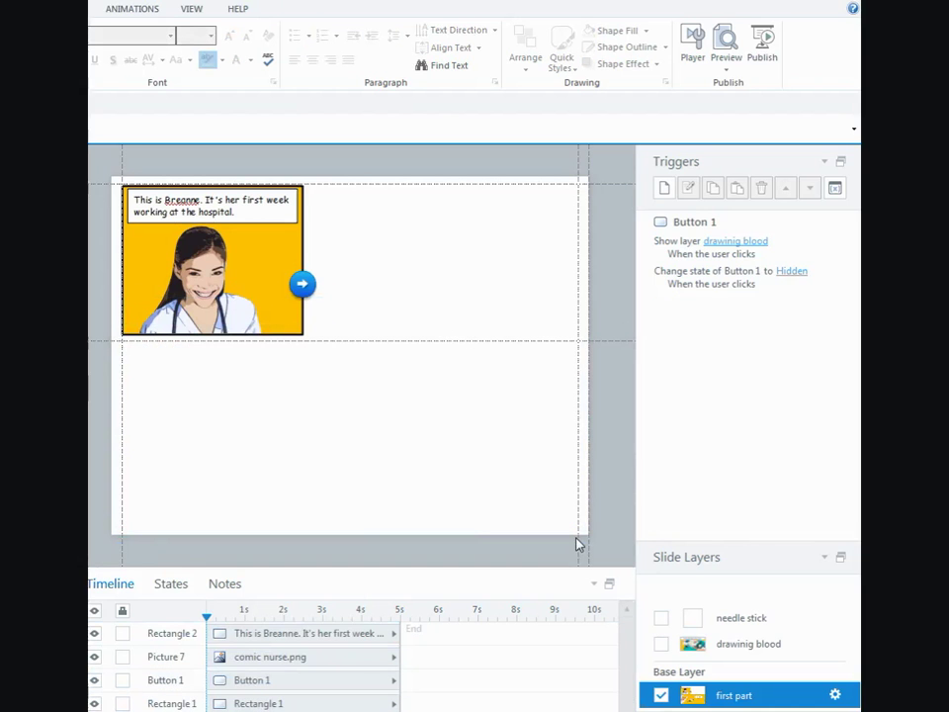
left_click(760, 621)
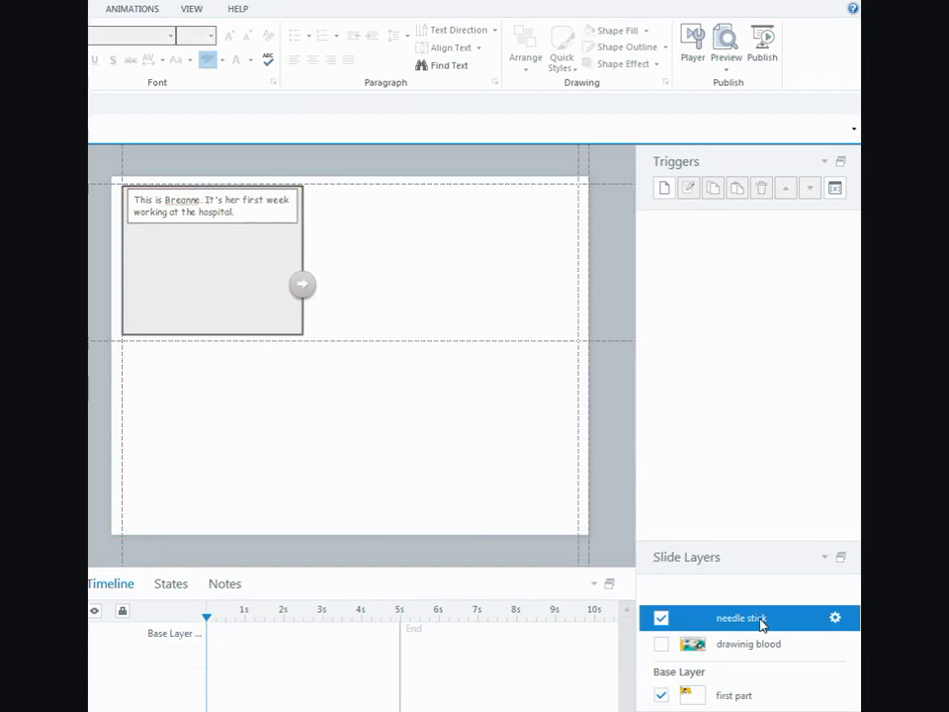
key("ctrl+v")
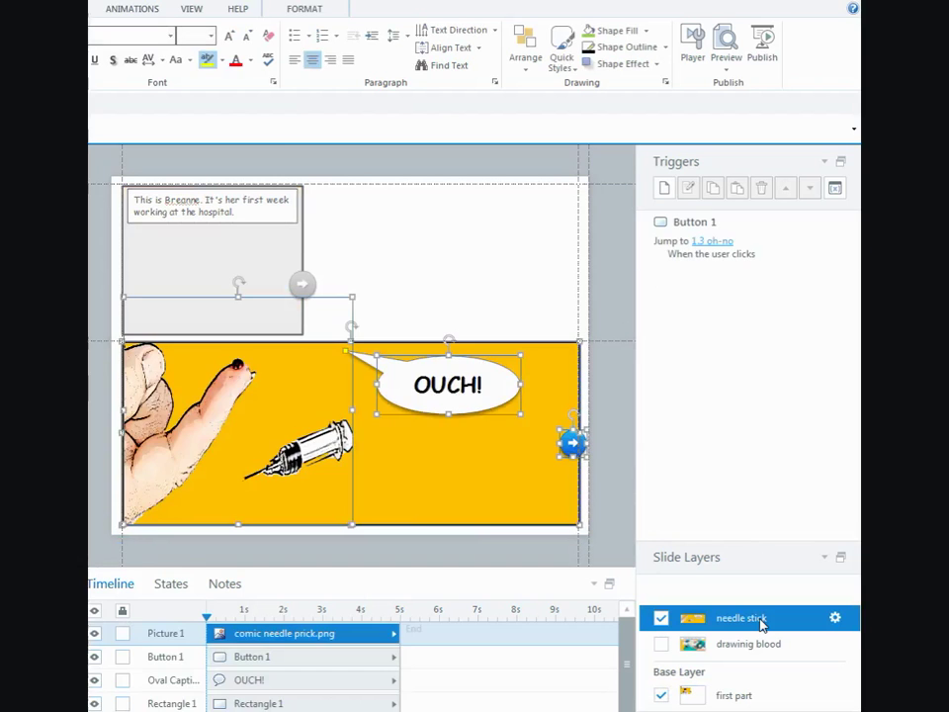
Review the needle stick and drawinig blood layer properties, cancelling both without changes
left_click(835, 620)
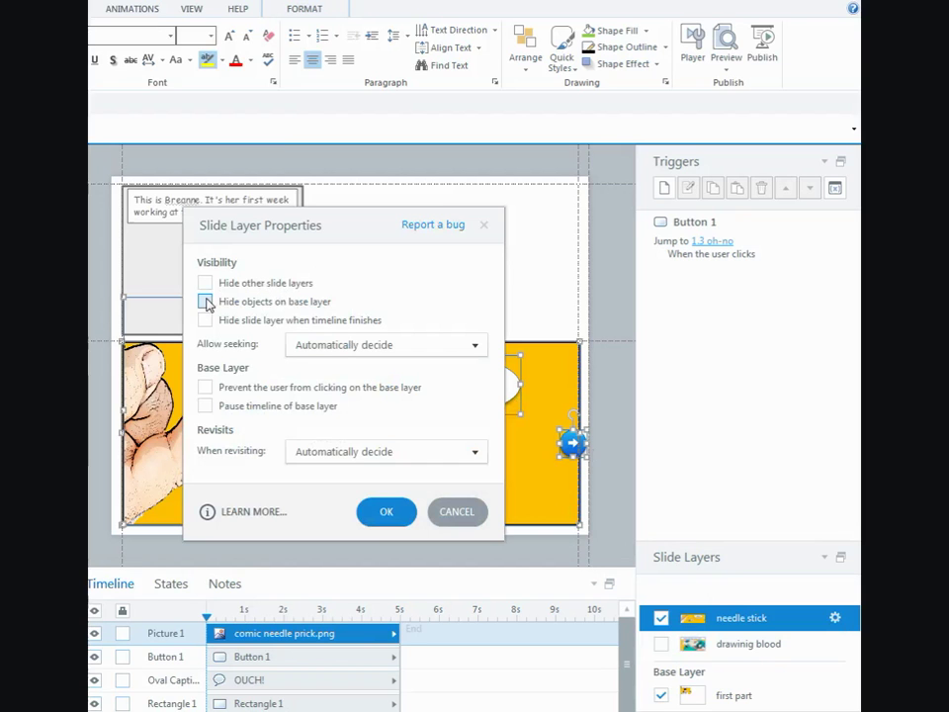
left_click(454, 520)
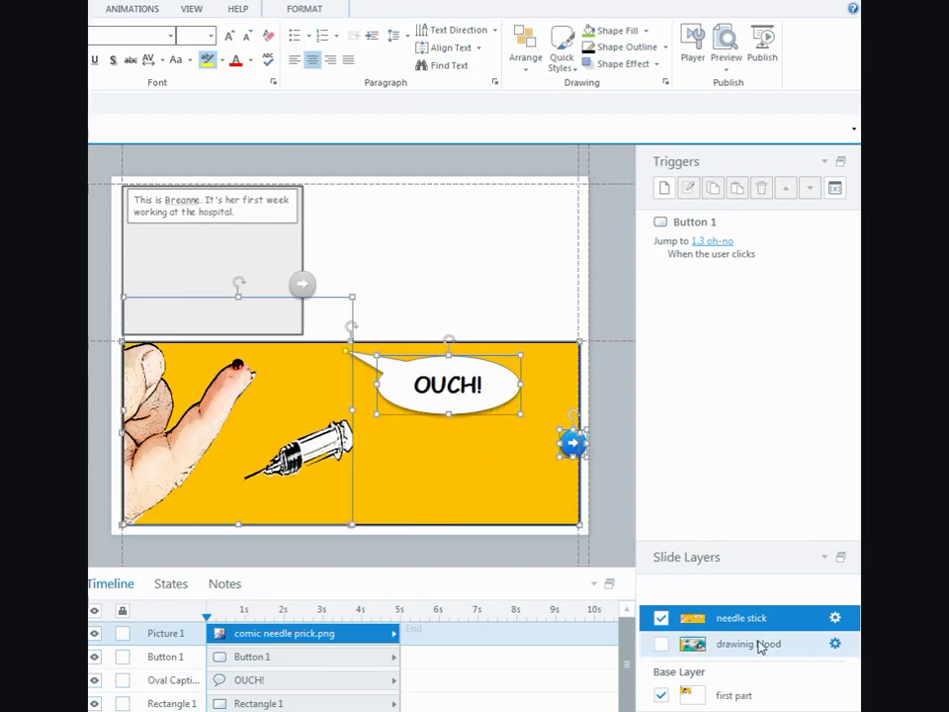
left_click(836, 643)
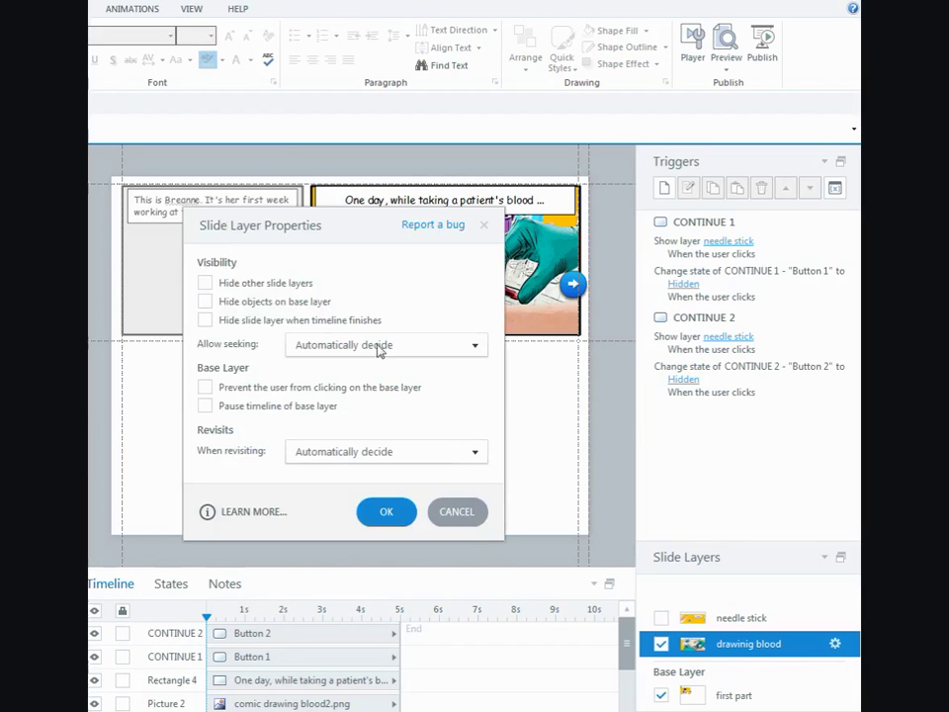
left_click(463, 513)
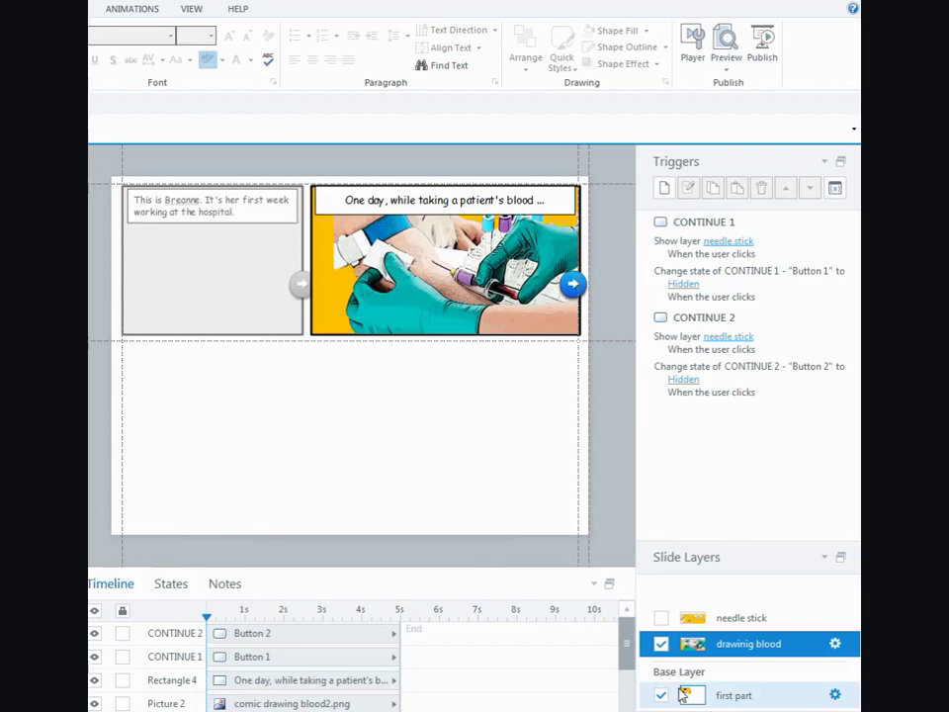